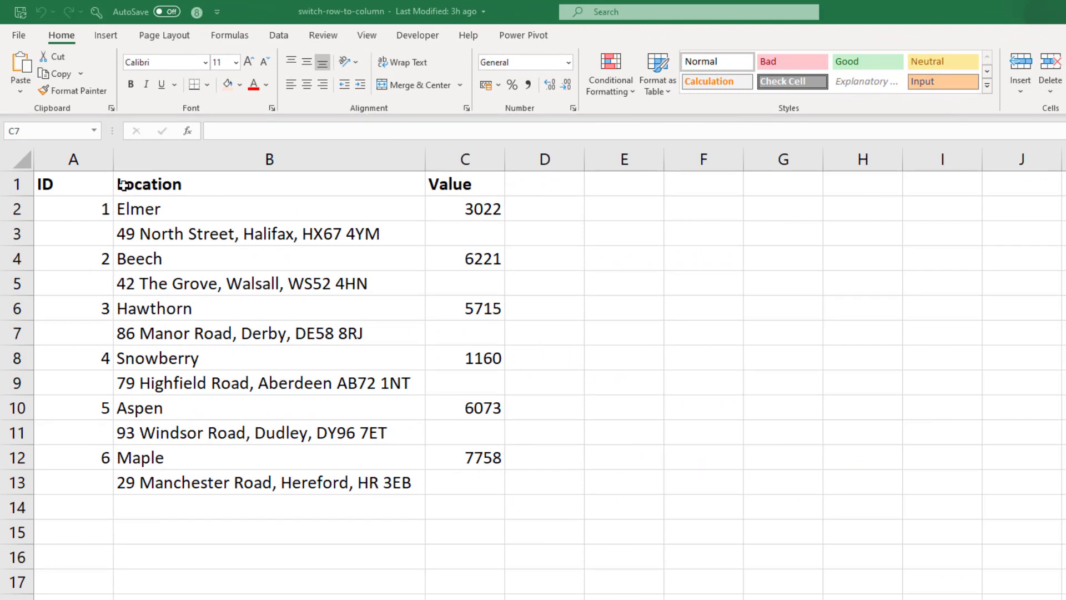
Step: Load the range A1:C13 into Power Query as a table with headers
left_click_drag(95, 182, 440, 489)
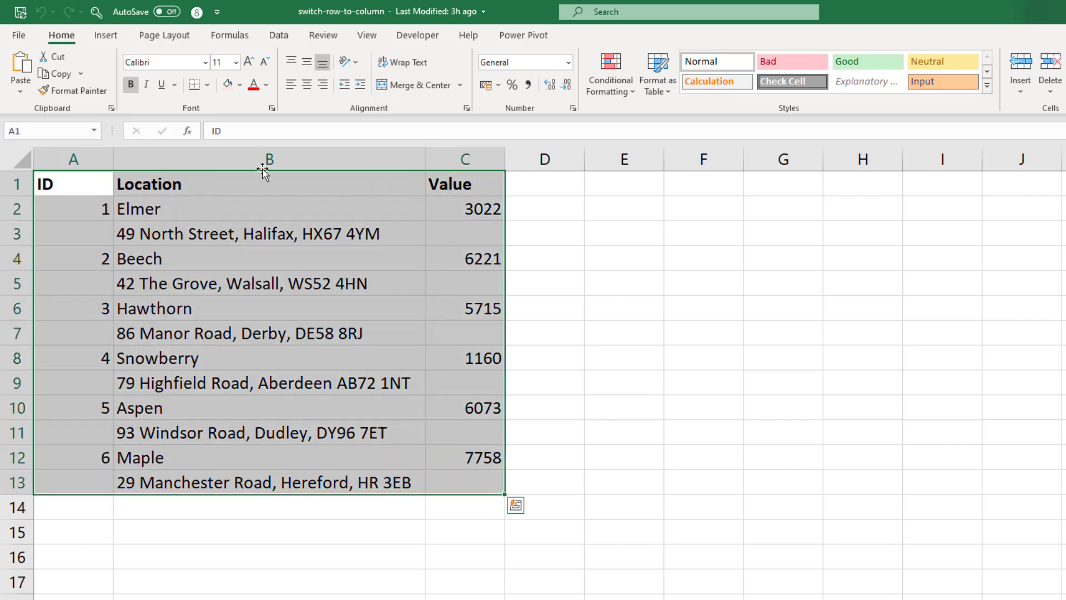
left_click(279, 35)
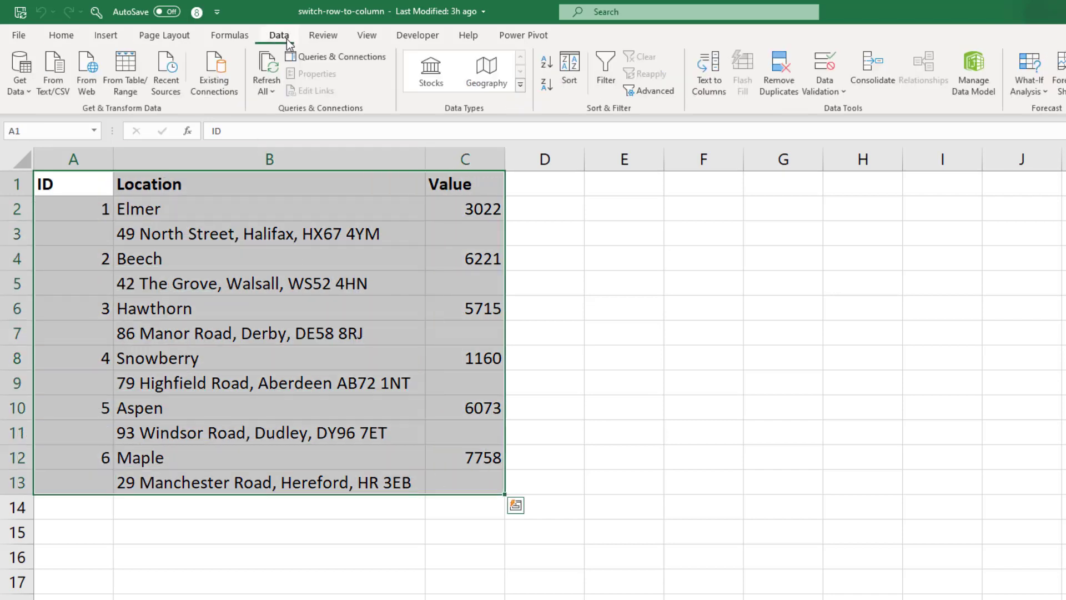
left_click(133, 94)
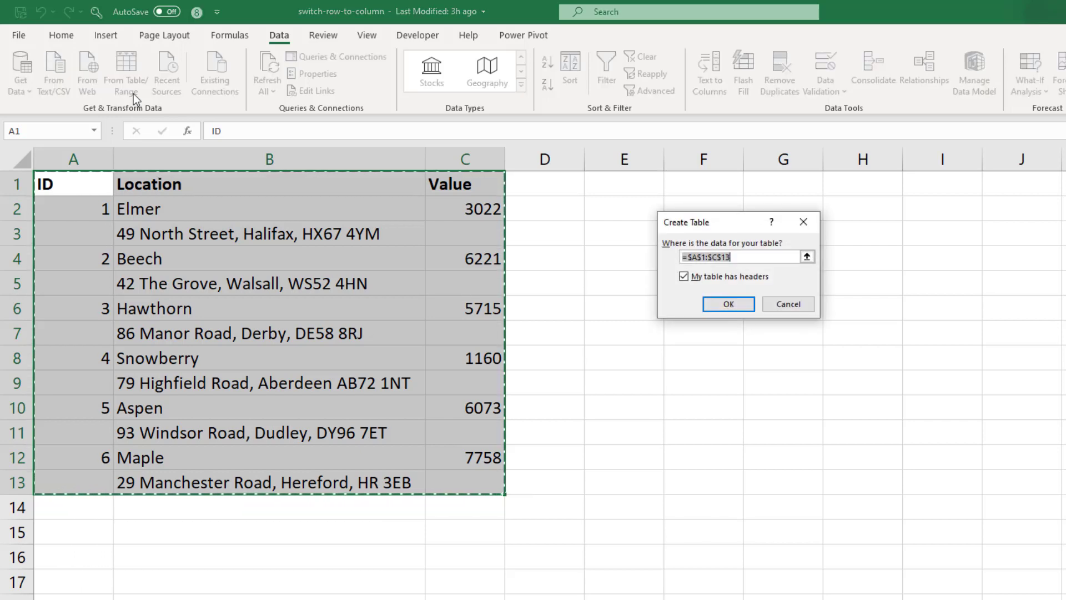
left_click(740, 307)
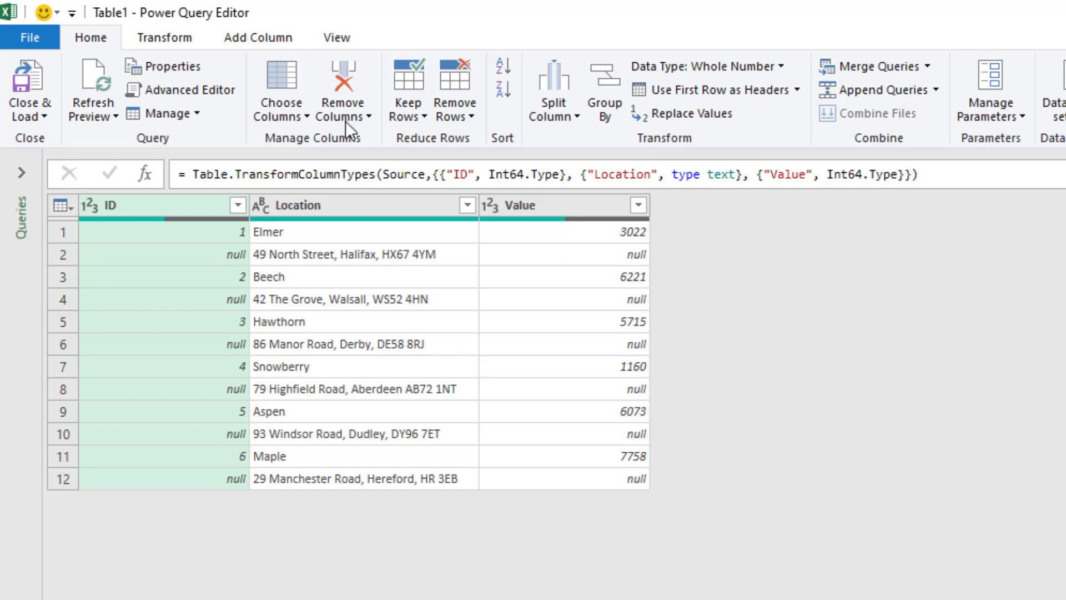
Step: Start a conditional column named Address with the condition that ID equals null
left_click(283, 48)
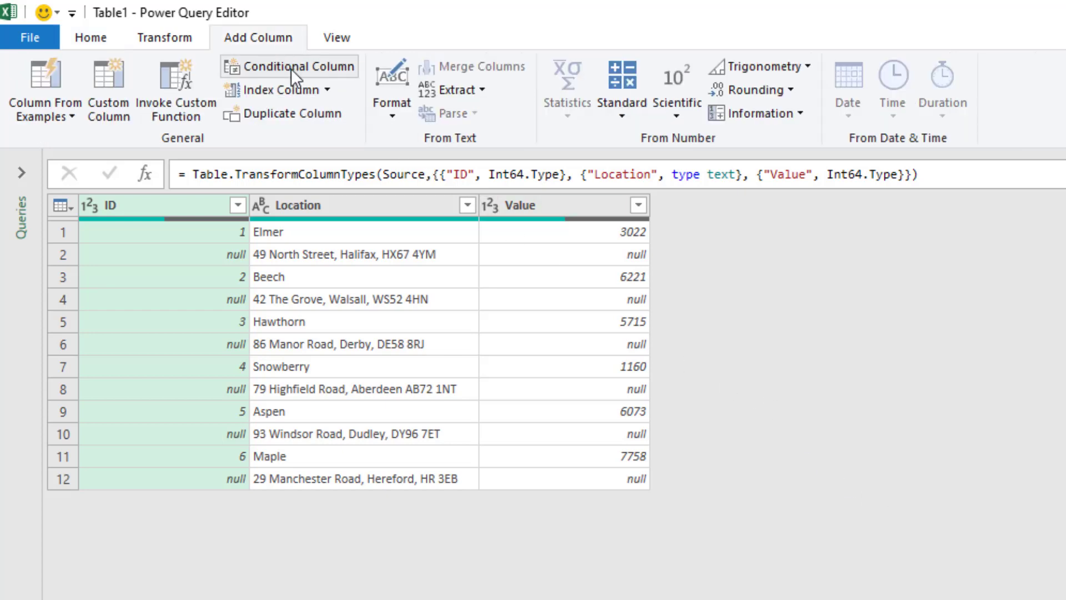
left_click(291, 68)
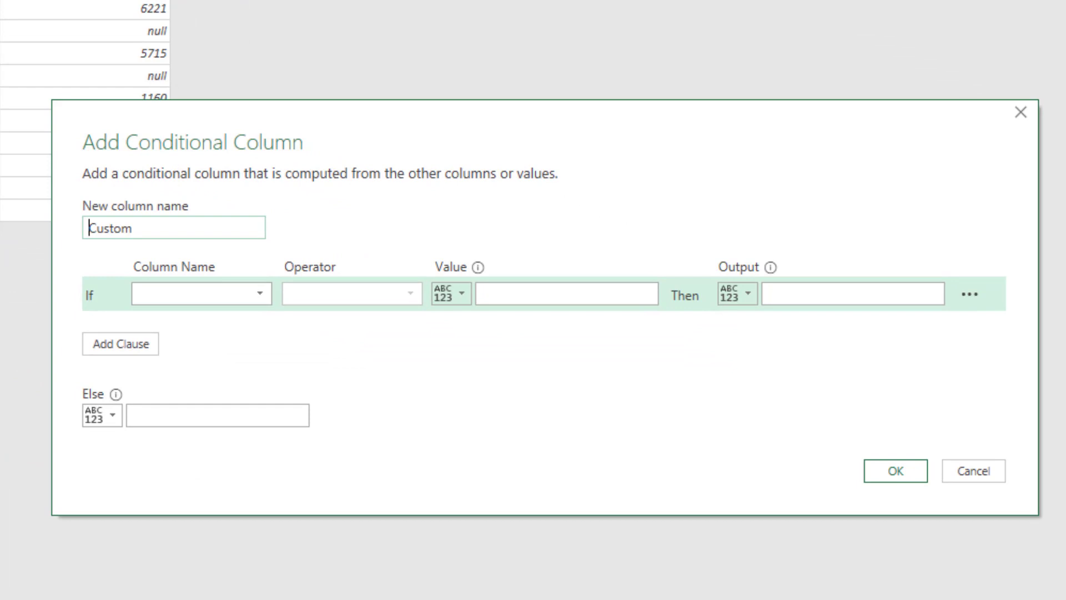
left_click_drag(137, 228, 79, 227)
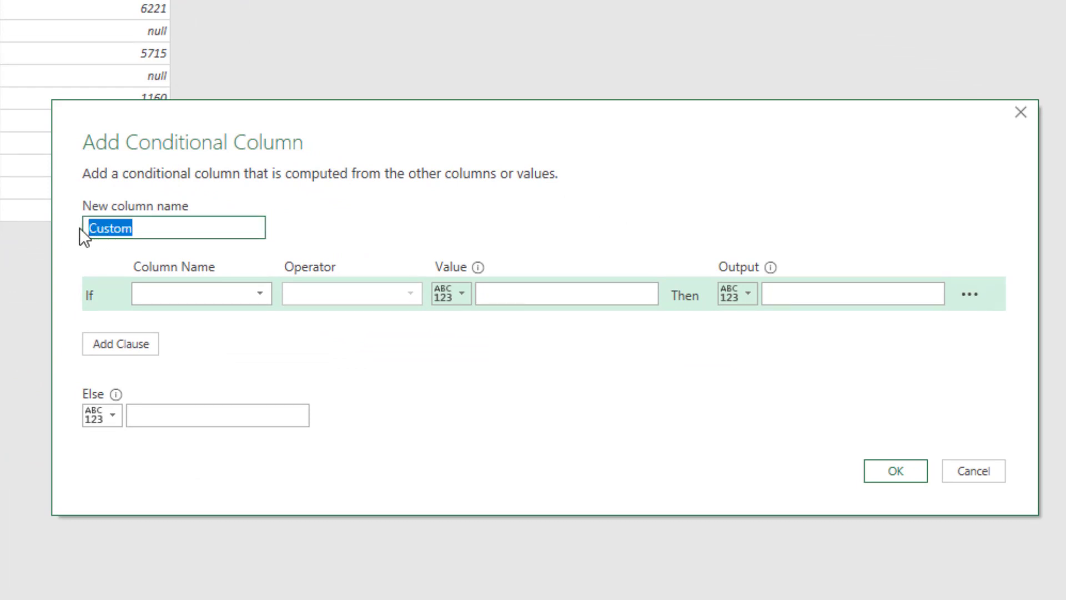
type("Address")
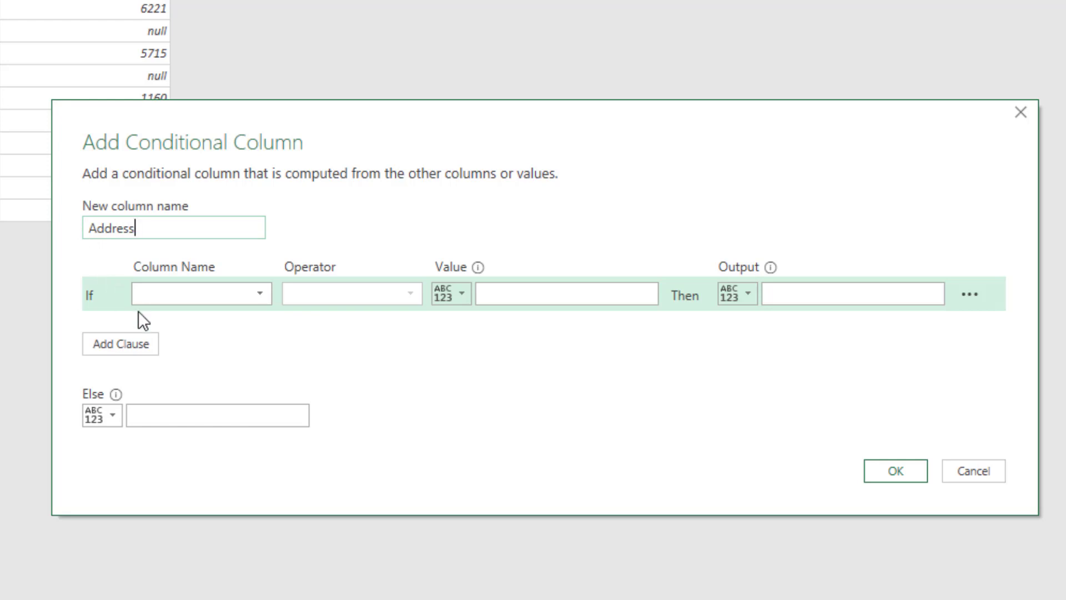
left_click(261, 303)
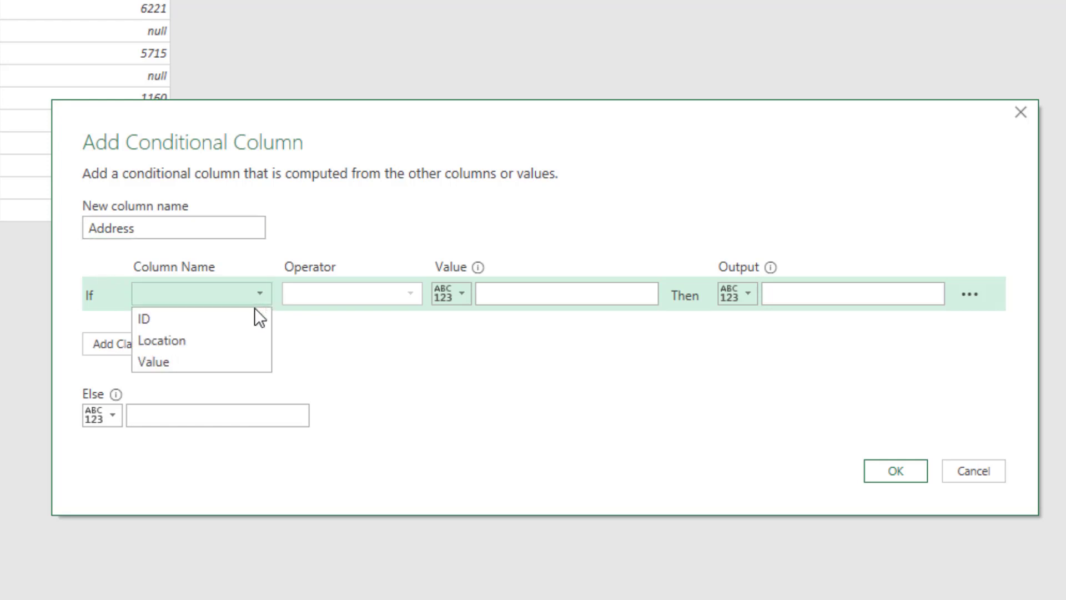
left_click(251, 315)
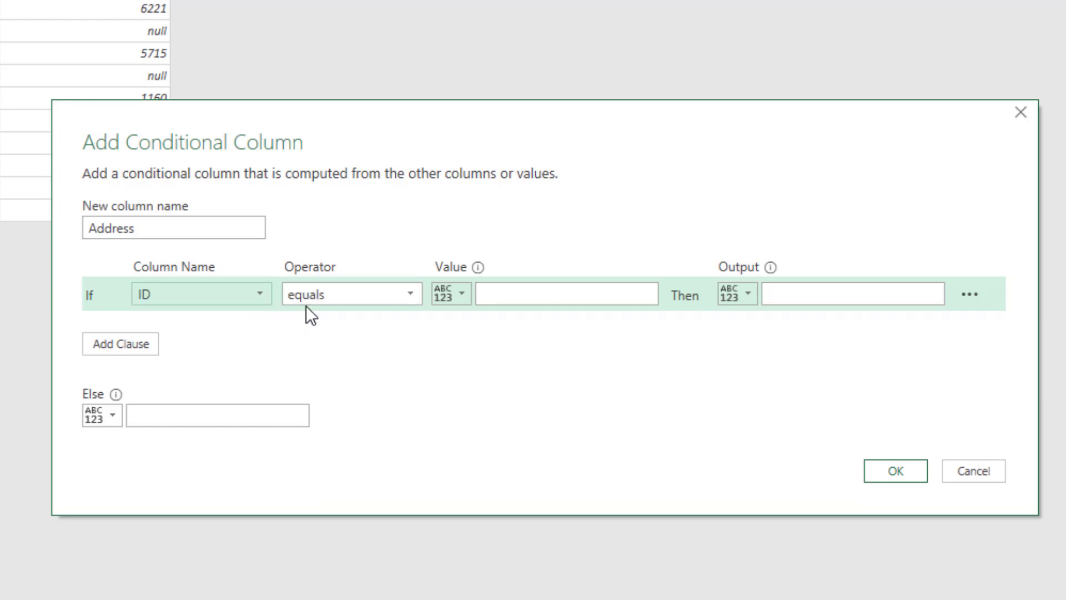
left_click(488, 297)
type("null")
Step: Output the Location column when the Address condition is met and null otherwise, and create the column
left_click(754, 294)
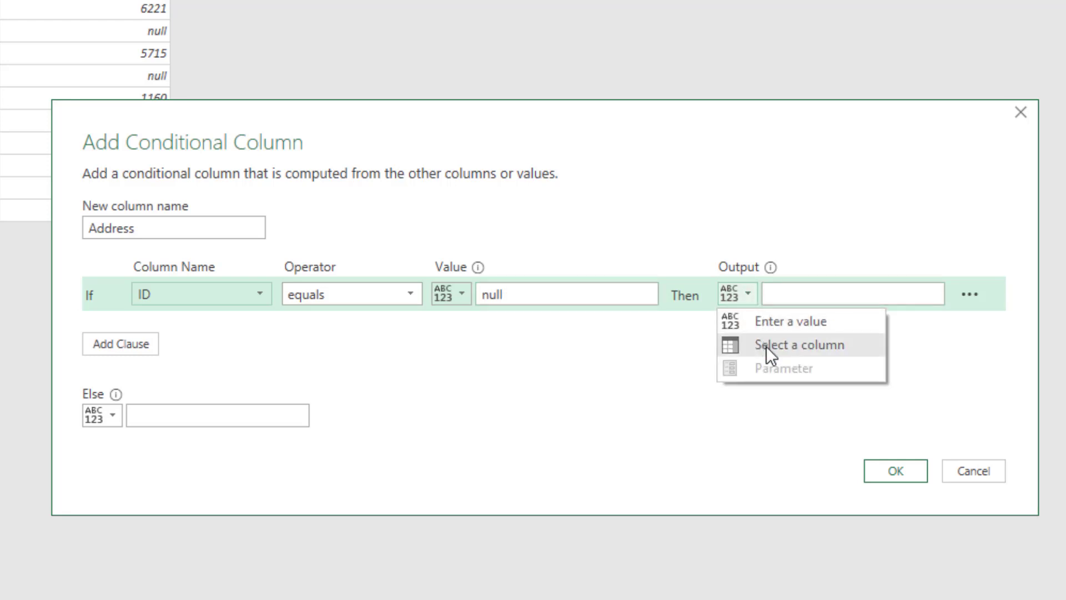
left_click(766, 346)
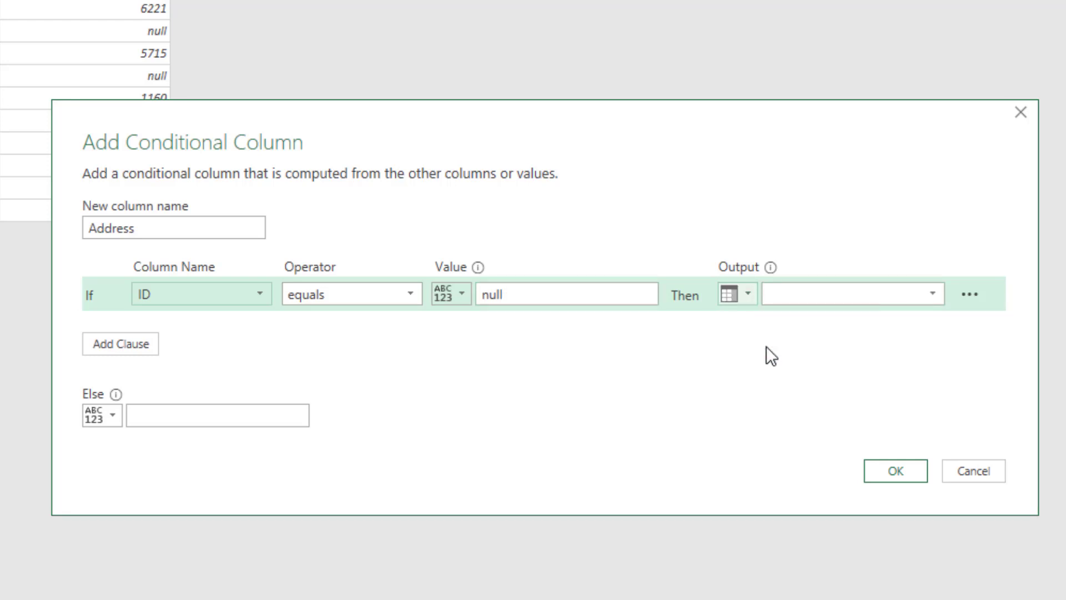
left_click(785, 302)
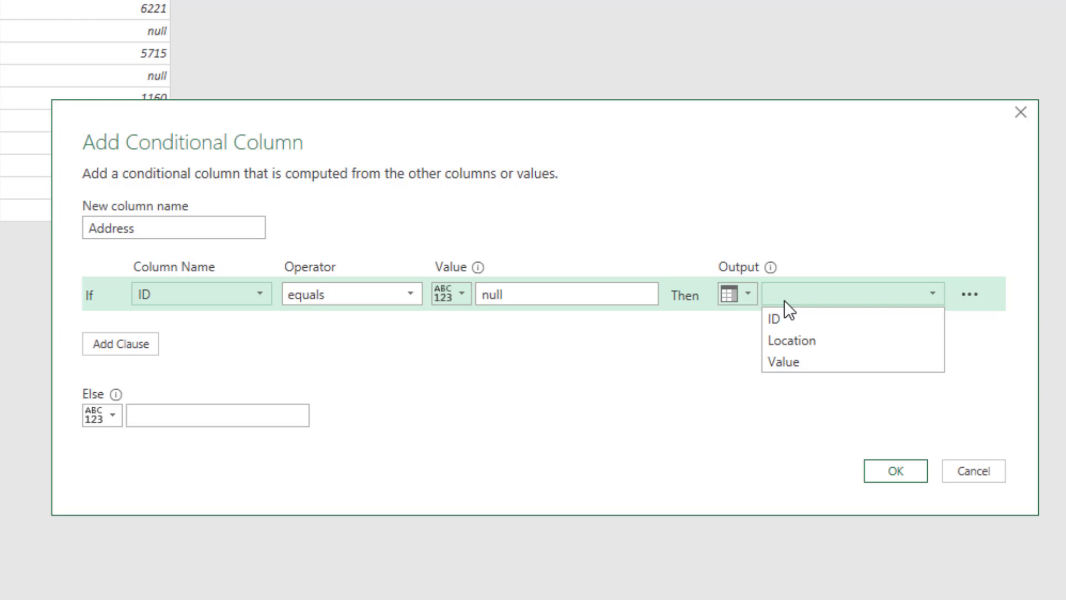
left_click(797, 340)
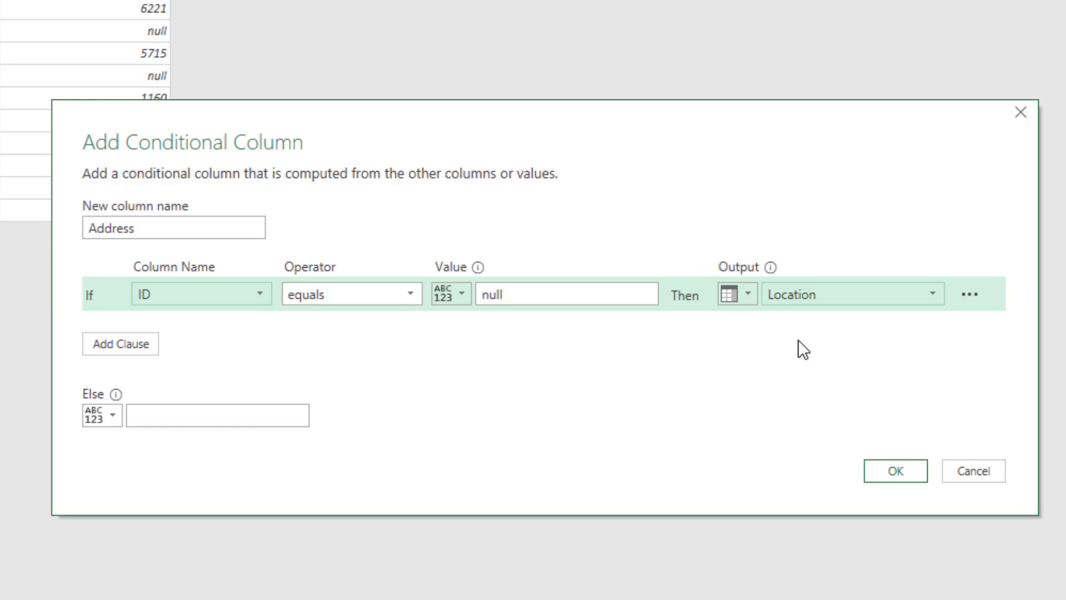
left_click(289, 416)
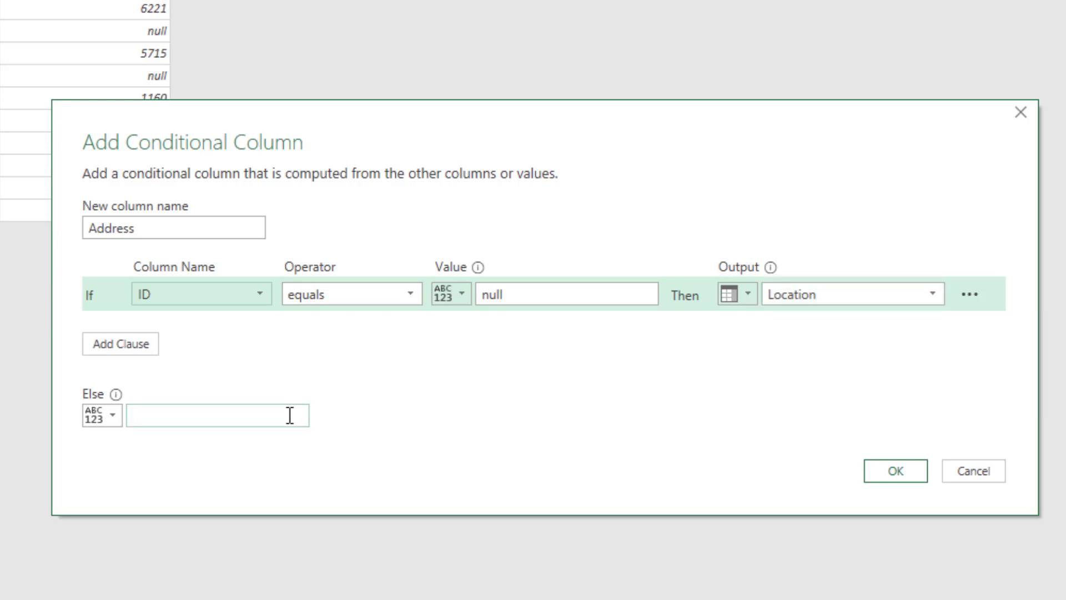
type("null")
left_click(877, 472)
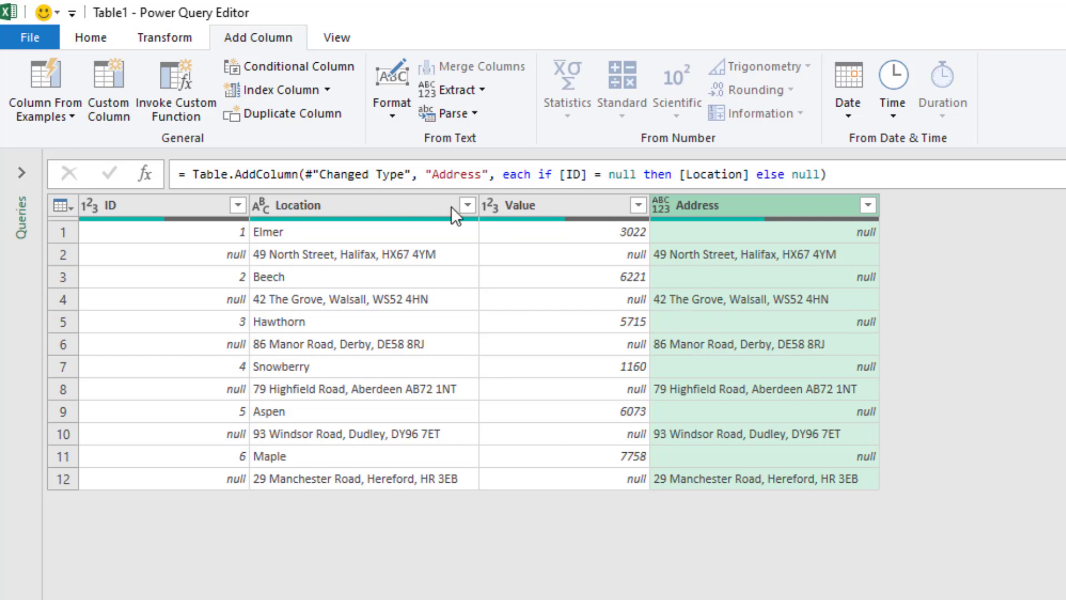
Step: Fill the Address column's values up into the null cells above them
left_click(179, 39)
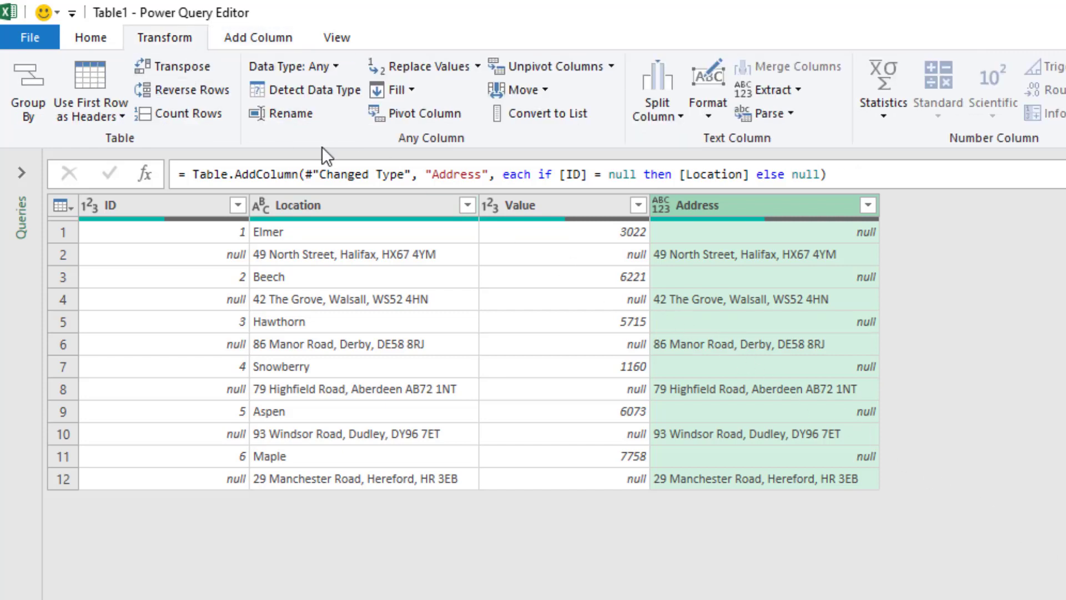
left_click(404, 91)
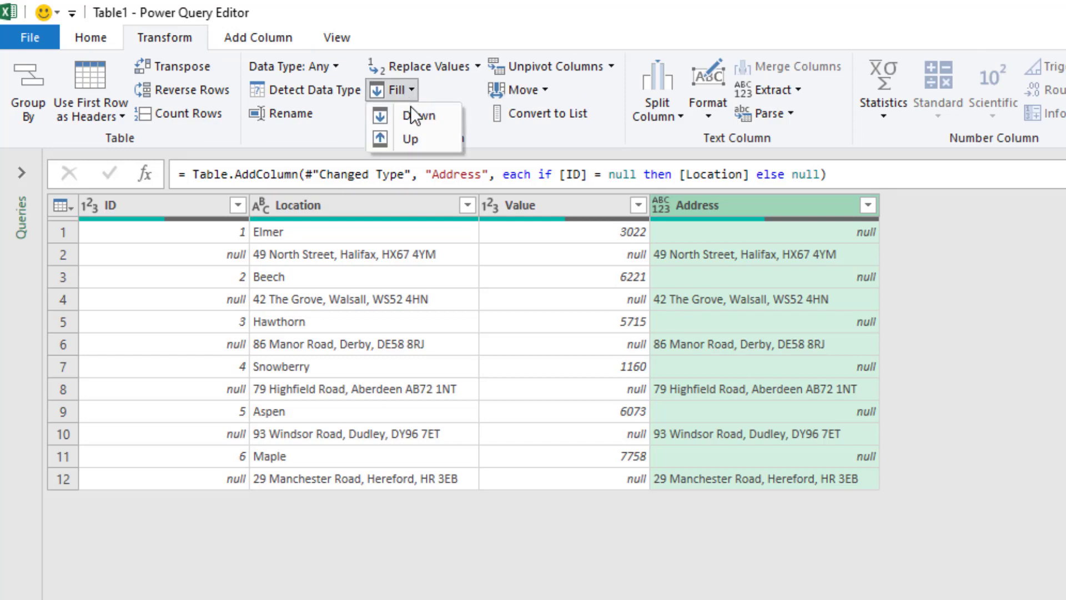
left_click(418, 139)
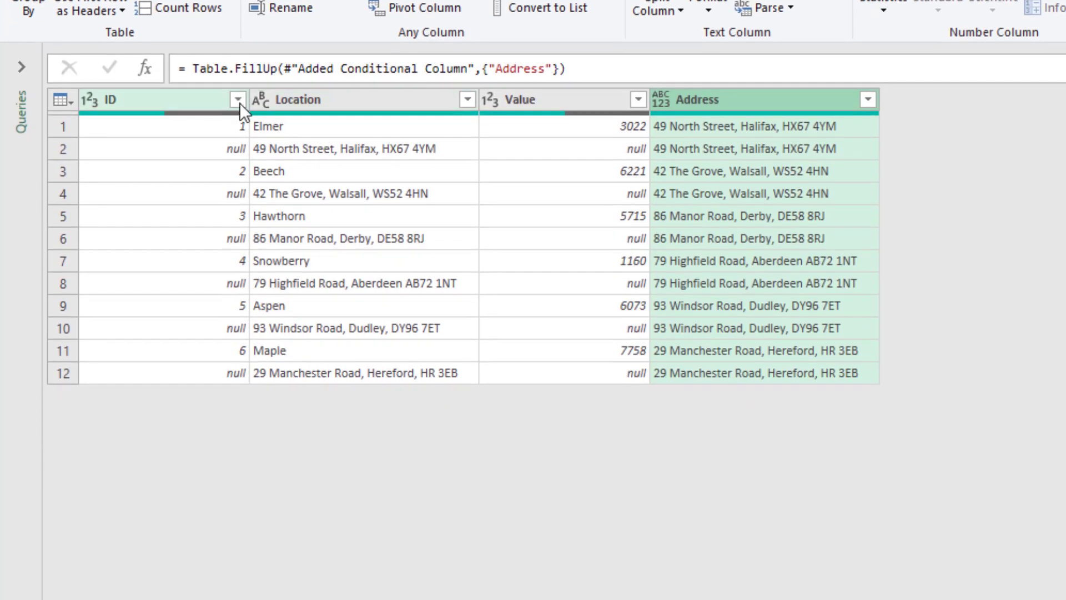
Step: Filter the null rows out of the ID column and close and load the query to the workbook
left_click(237, 100)
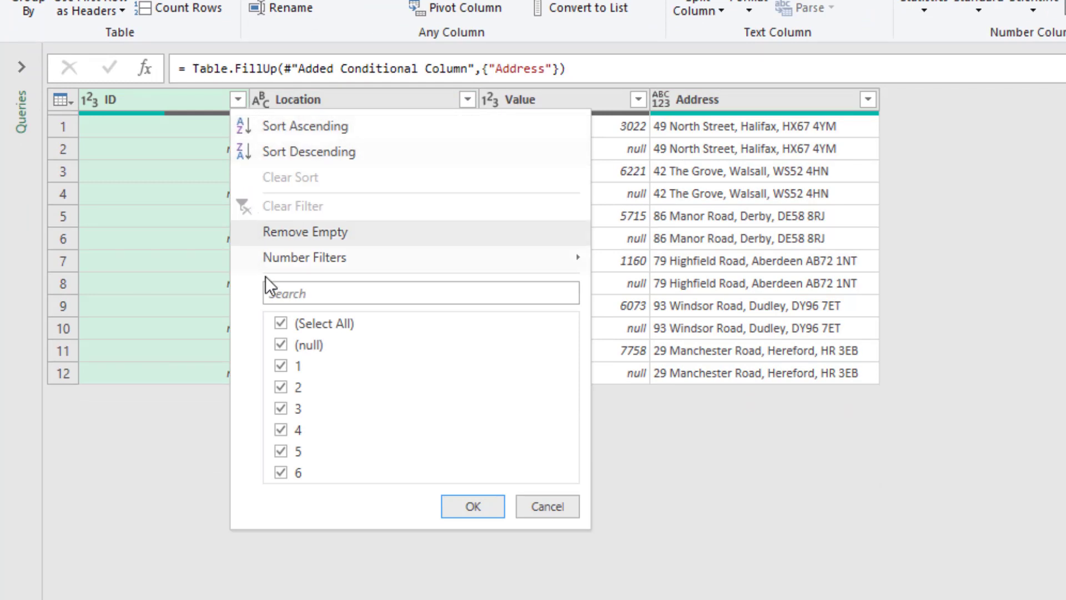
left_click(282, 346)
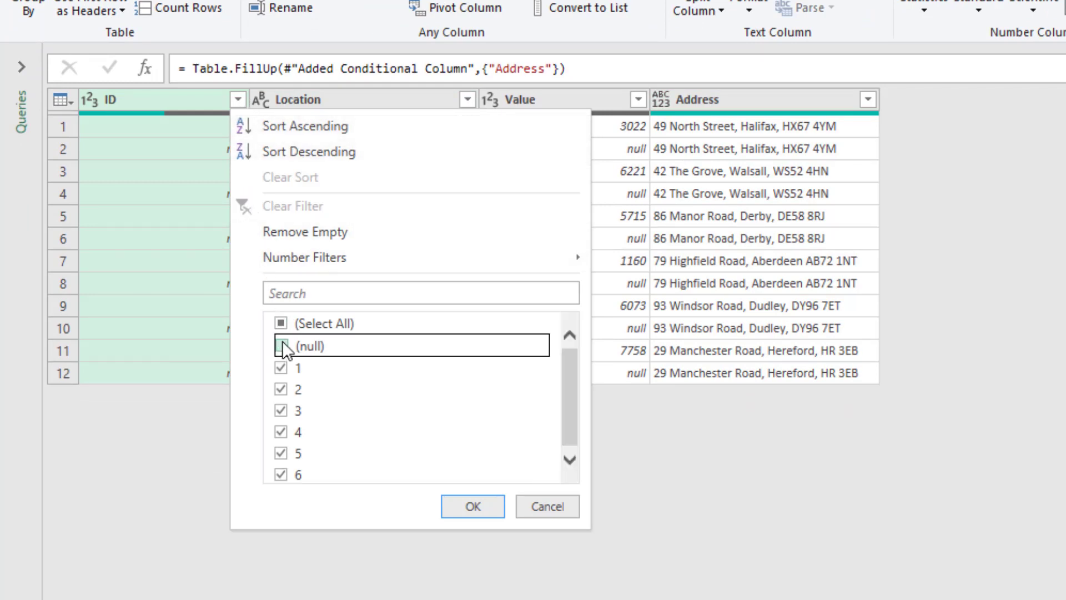
left_click(472, 508)
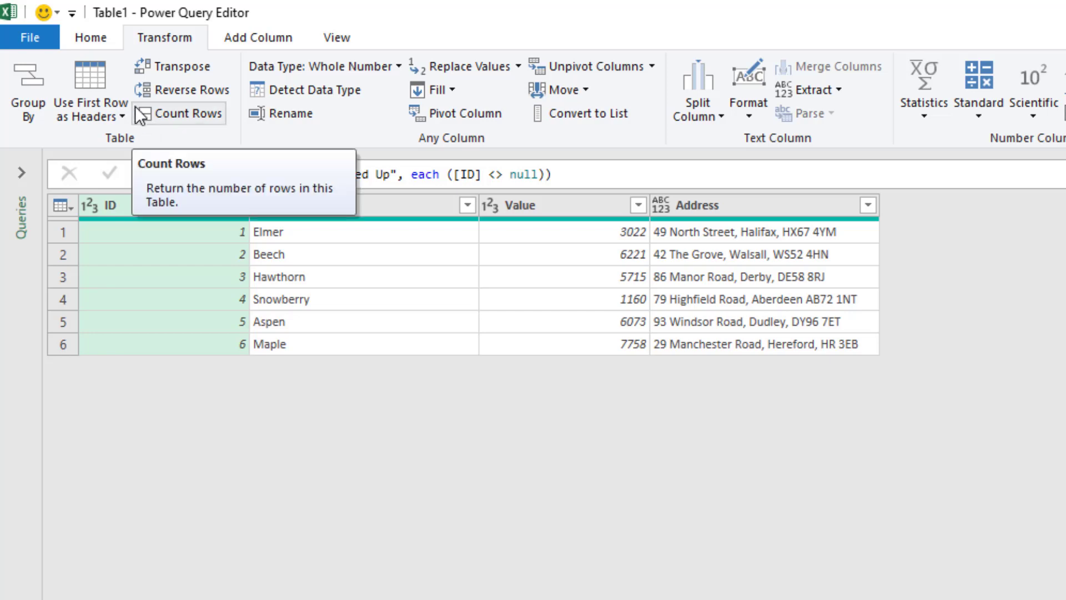
left_click(106, 43)
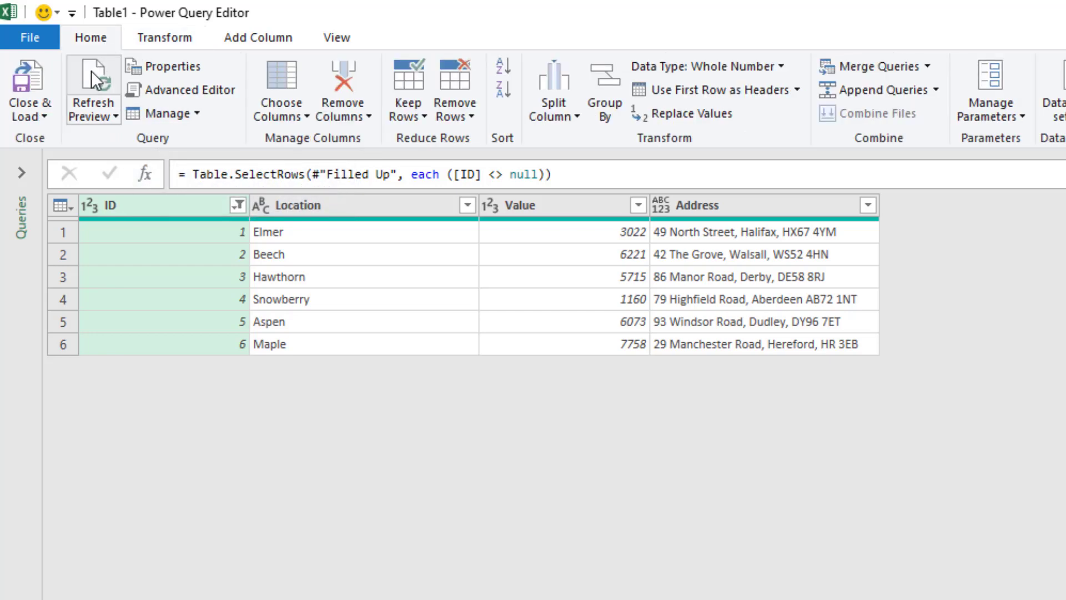
left_click(40, 81)
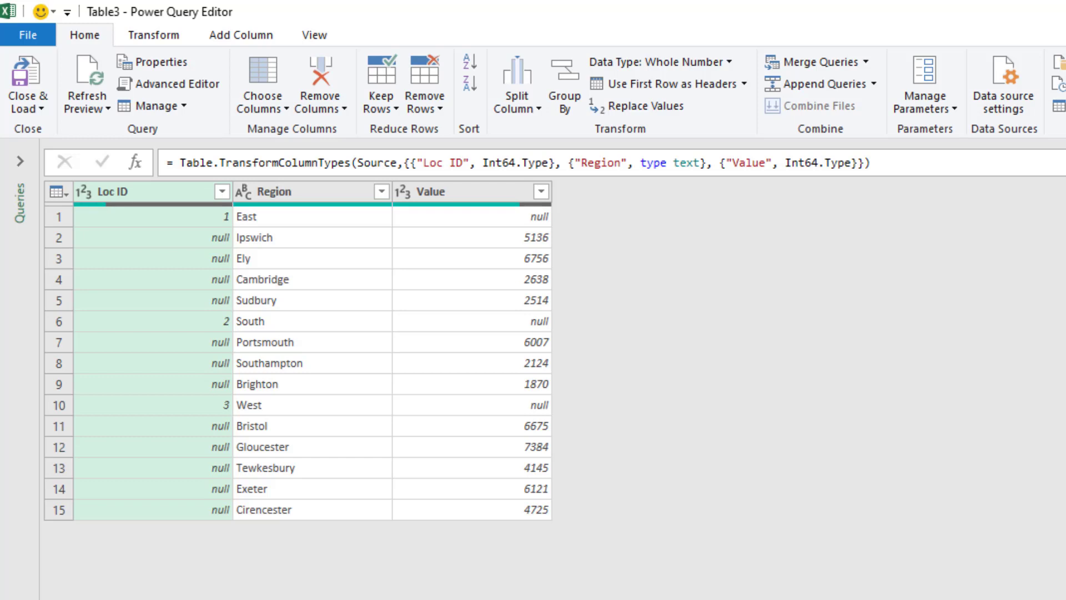
Step: In the Table3 query, start a conditional column with the condition that Loc ID does not equal null
left_click(265, 39)
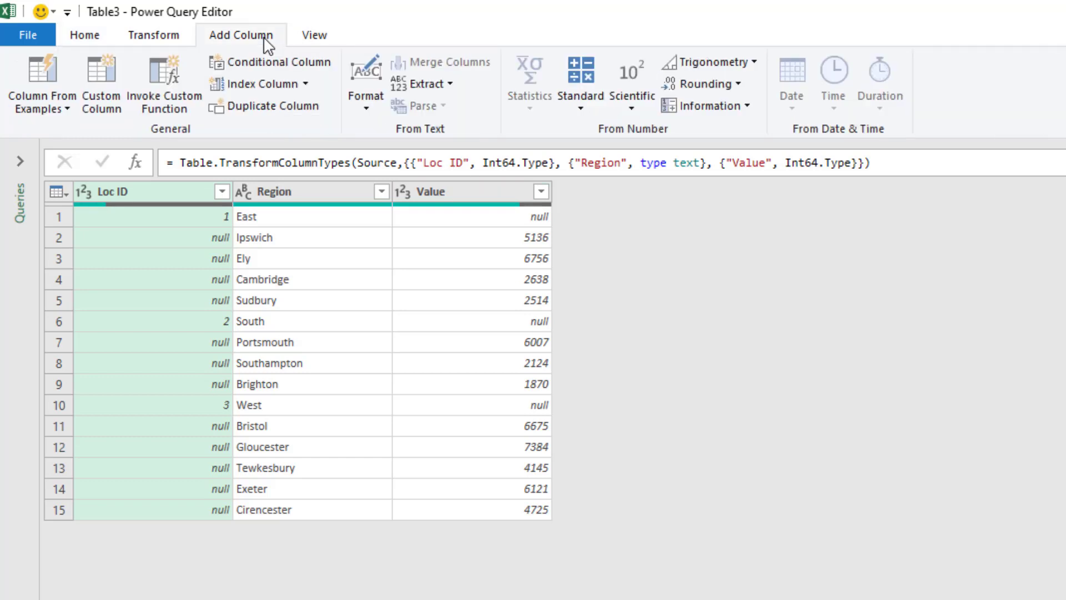
left_click(251, 60)
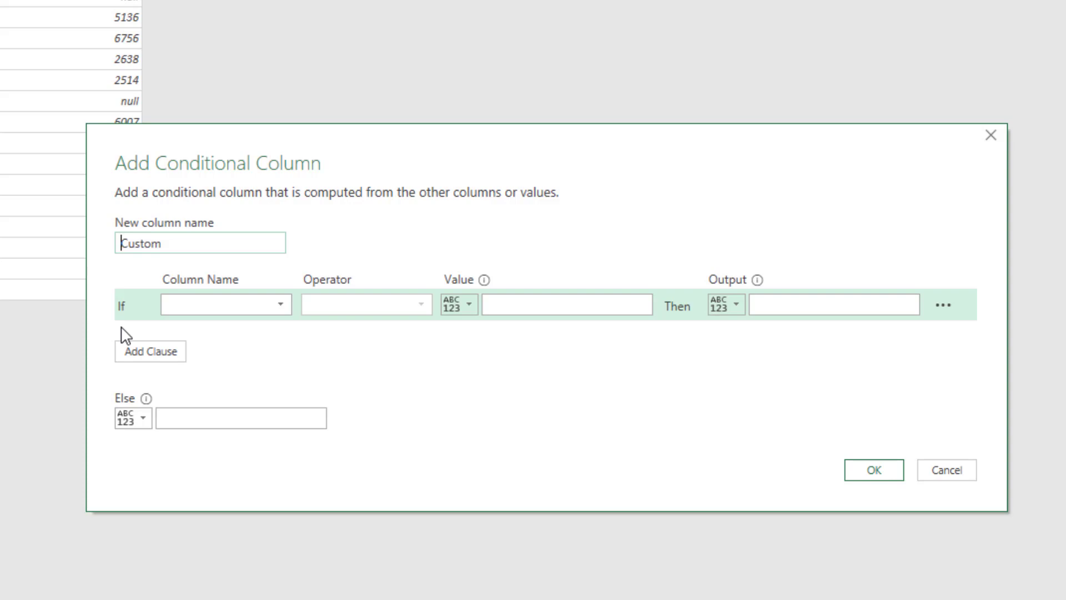
left_click(280, 307)
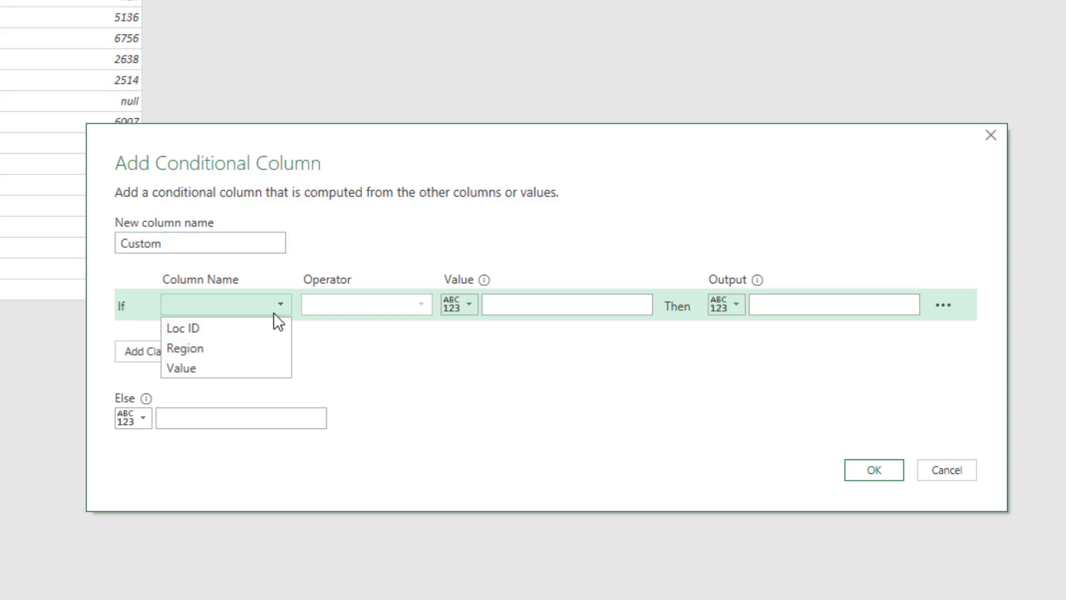
left_click(218, 328)
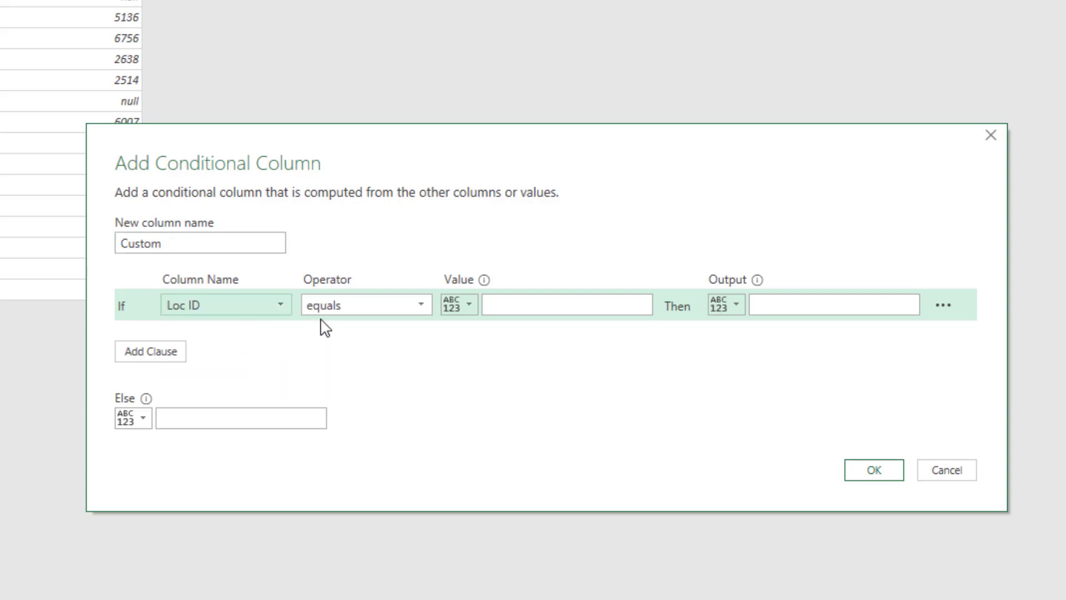
left_click(340, 310)
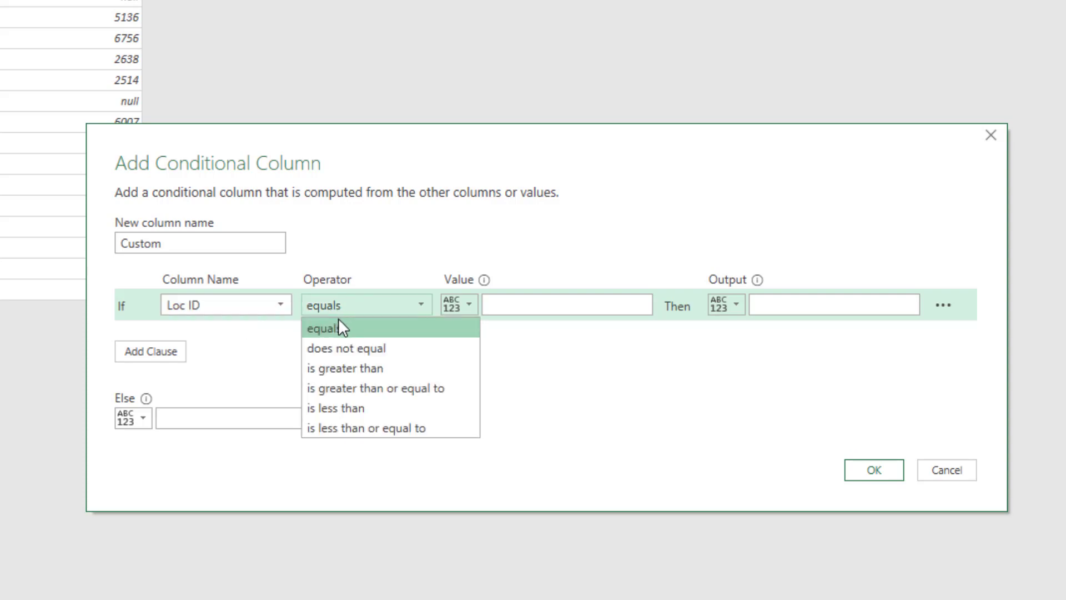
left_click(338, 350)
left_click(492, 305)
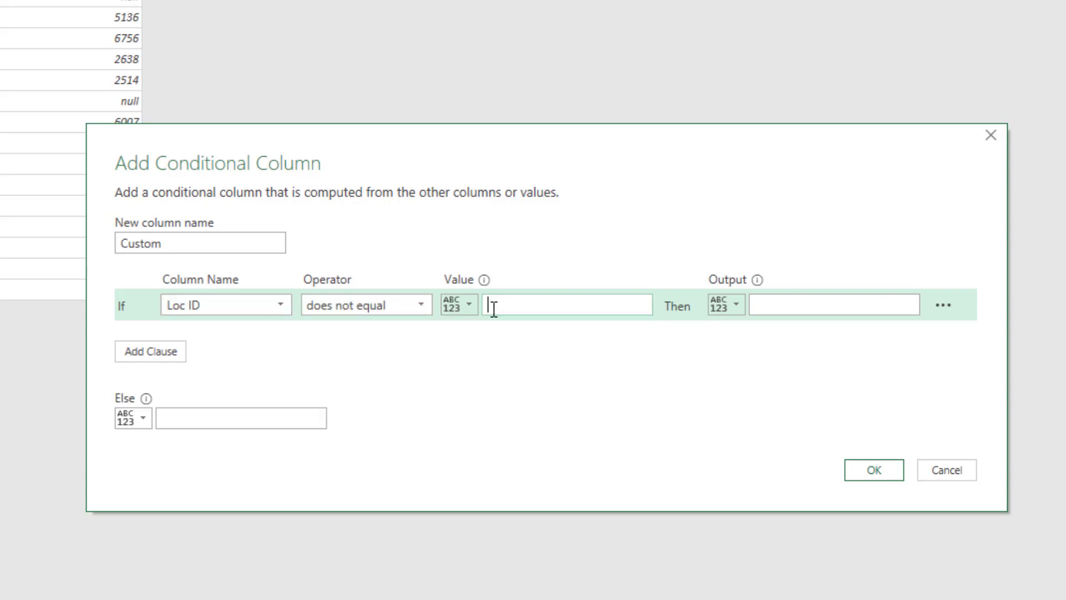
type("null")
Step: Output the Region column when the Loc ID condition is met and null otherwise, and create the column
left_click(732, 304)
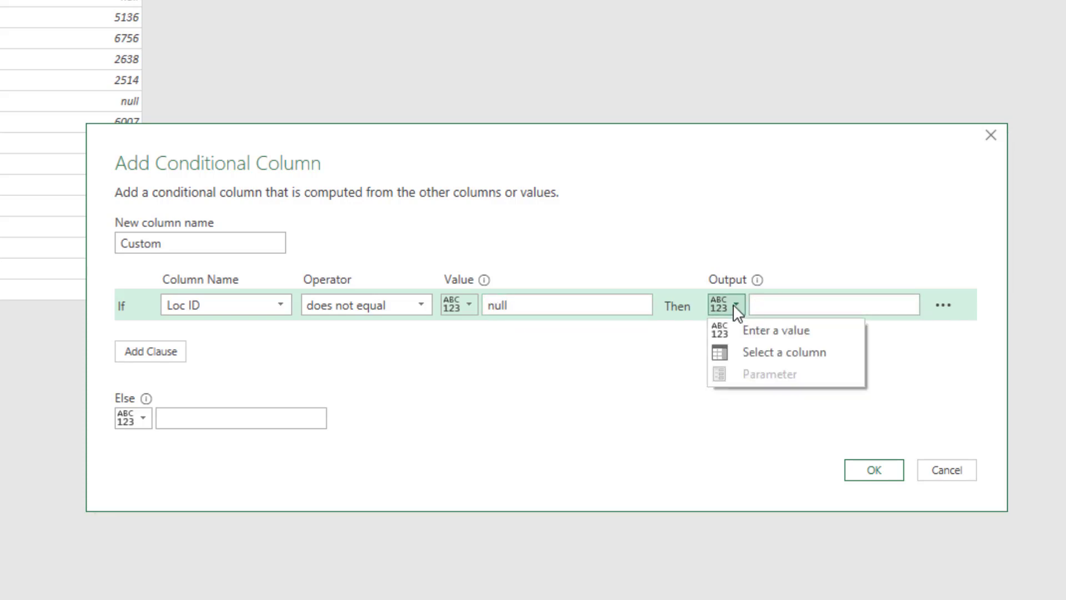
left_click(743, 352)
left_click(773, 308)
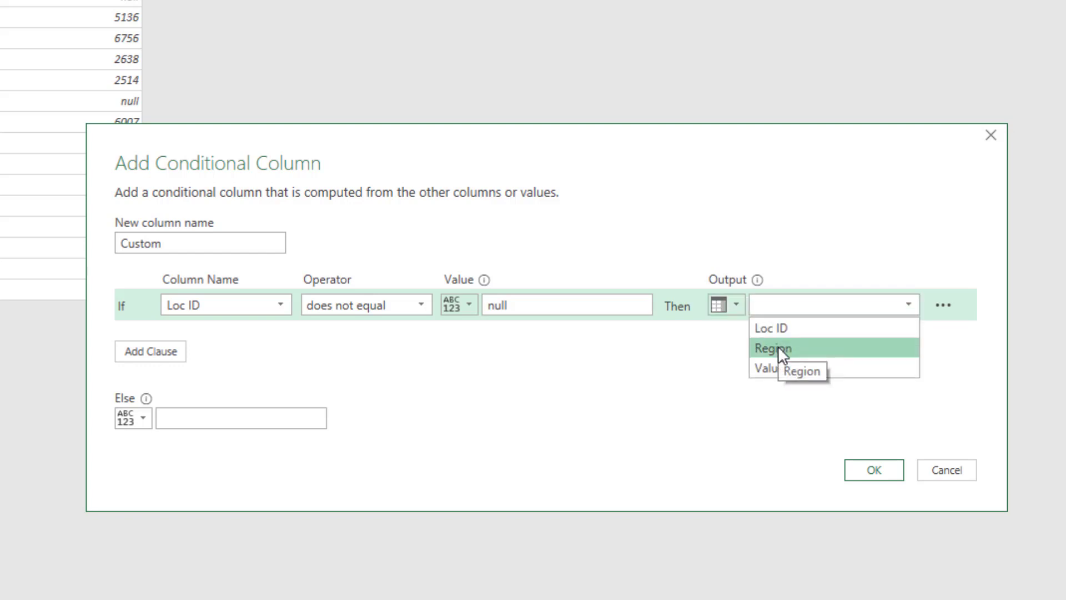
left_click(778, 347)
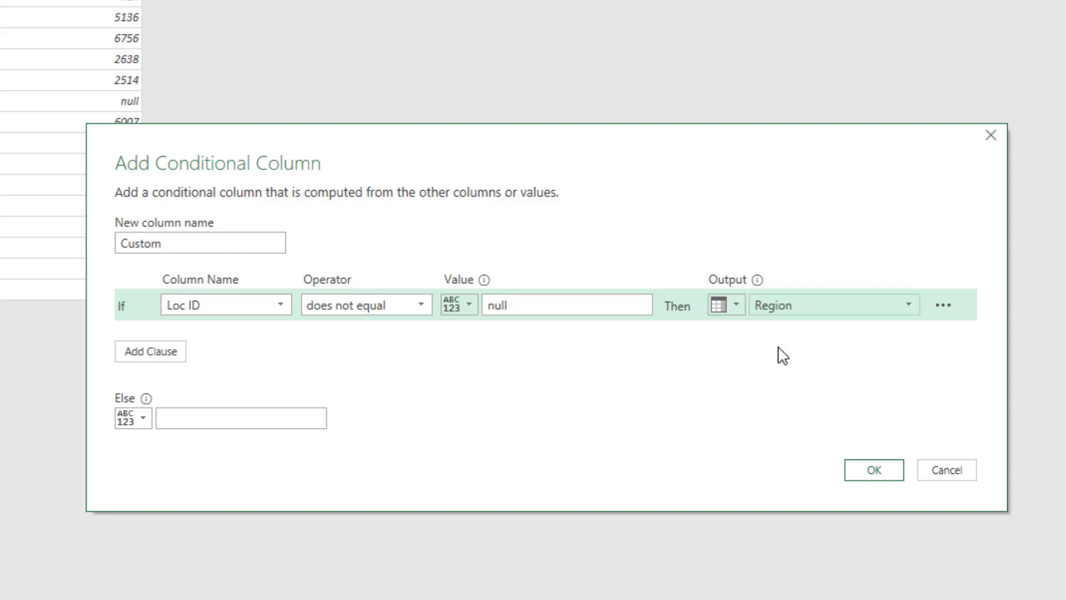
left_click(296, 418)
type("null")
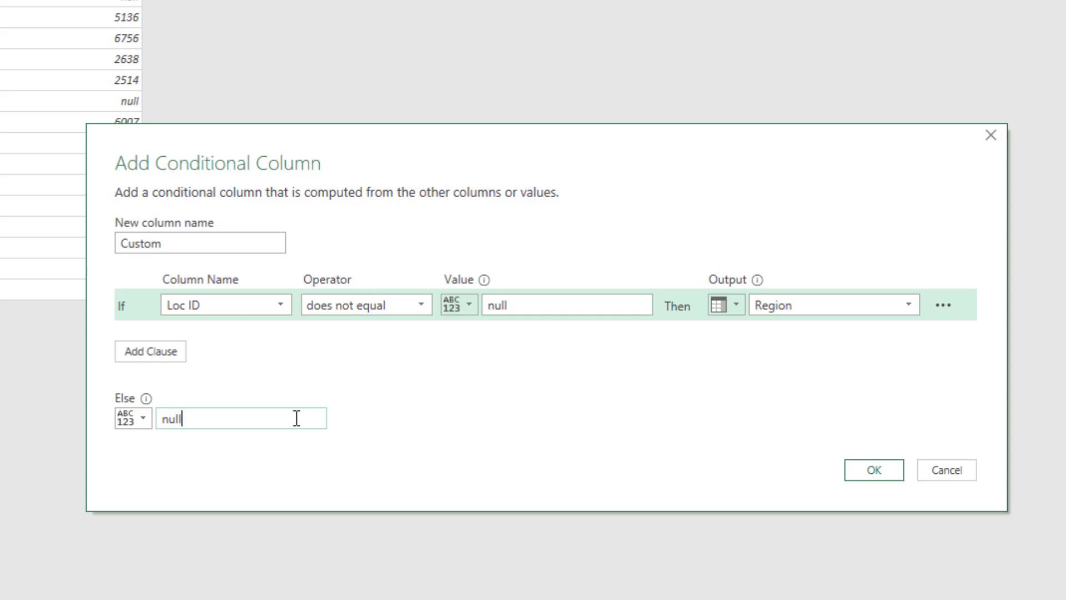
left_click(858, 471)
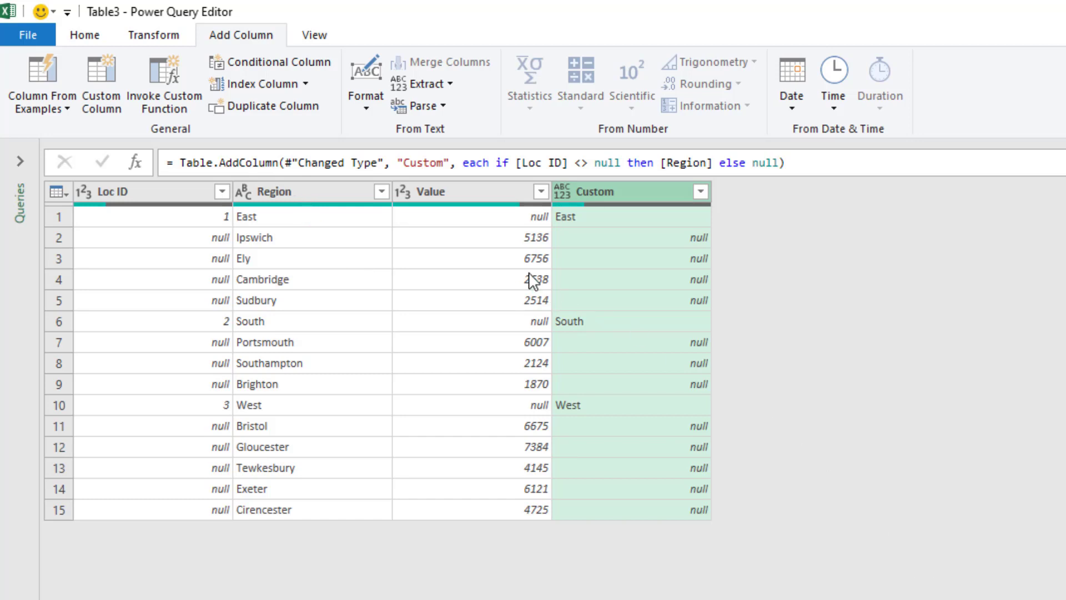
Step: Fill the Custom and Loc ID columns' values down into the null cells below them
left_click(167, 38)
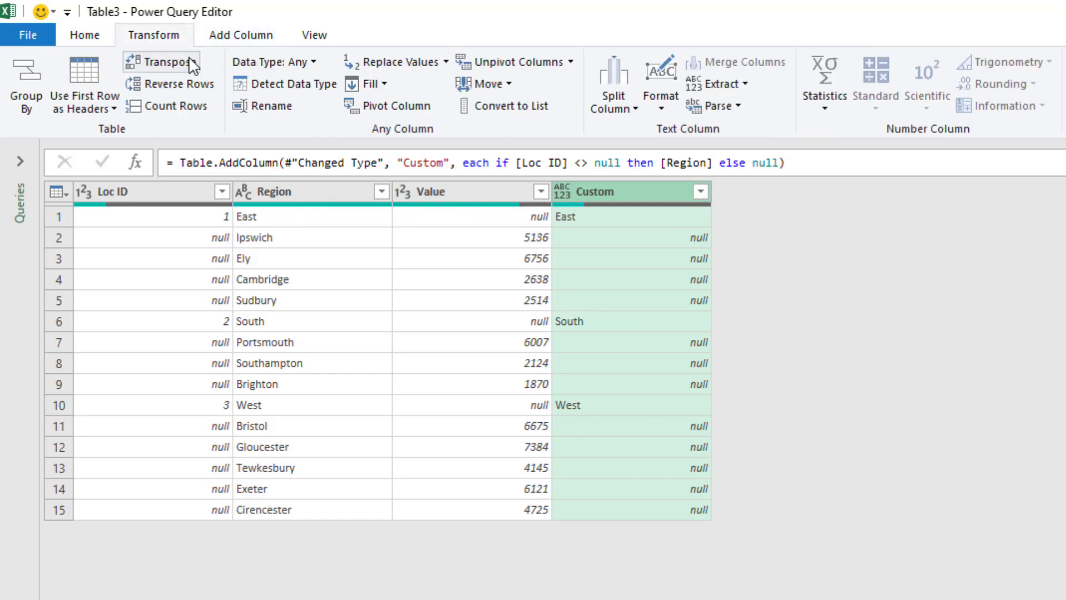
left_click(364, 85)
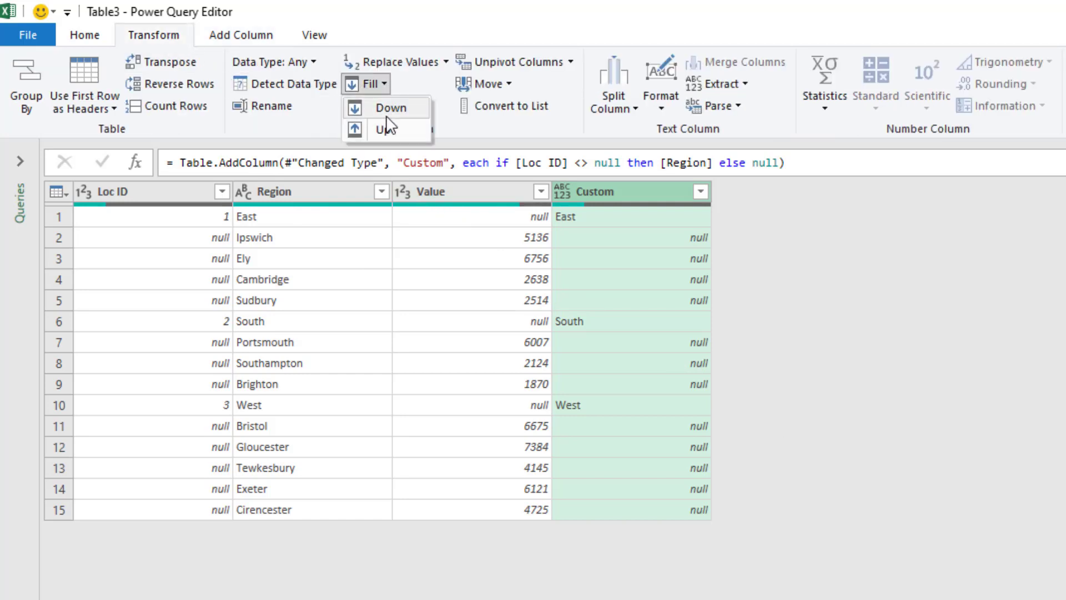
left_click(389, 108)
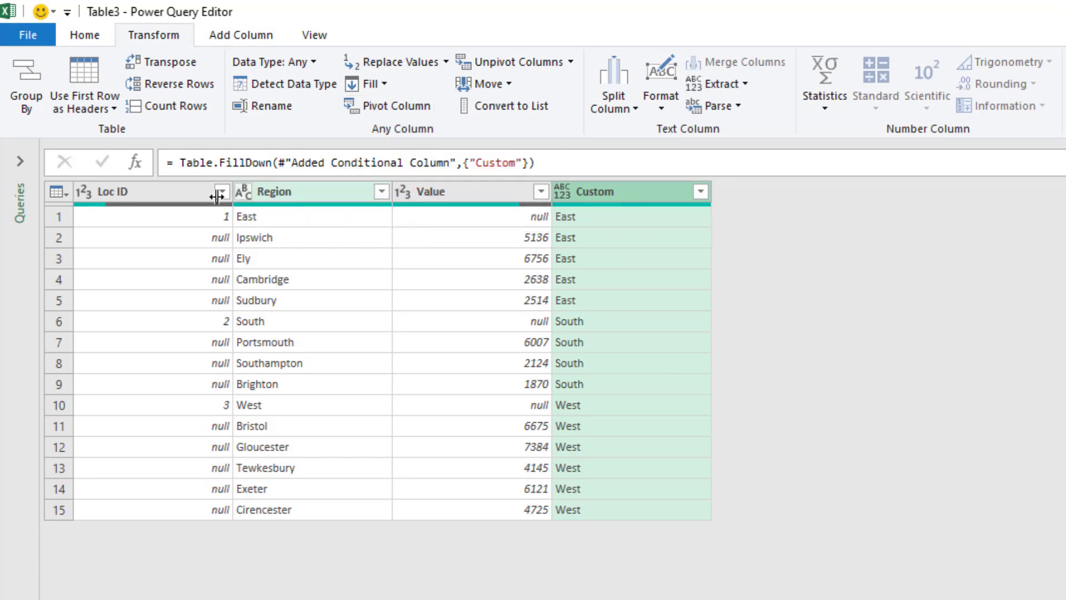
left_click(188, 203)
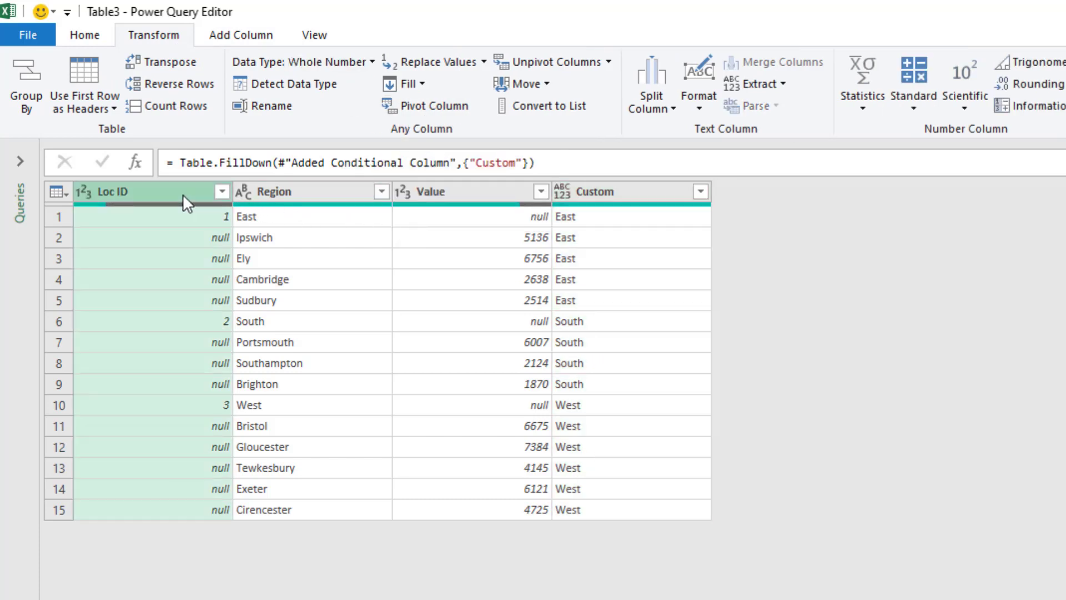
left_click(422, 83)
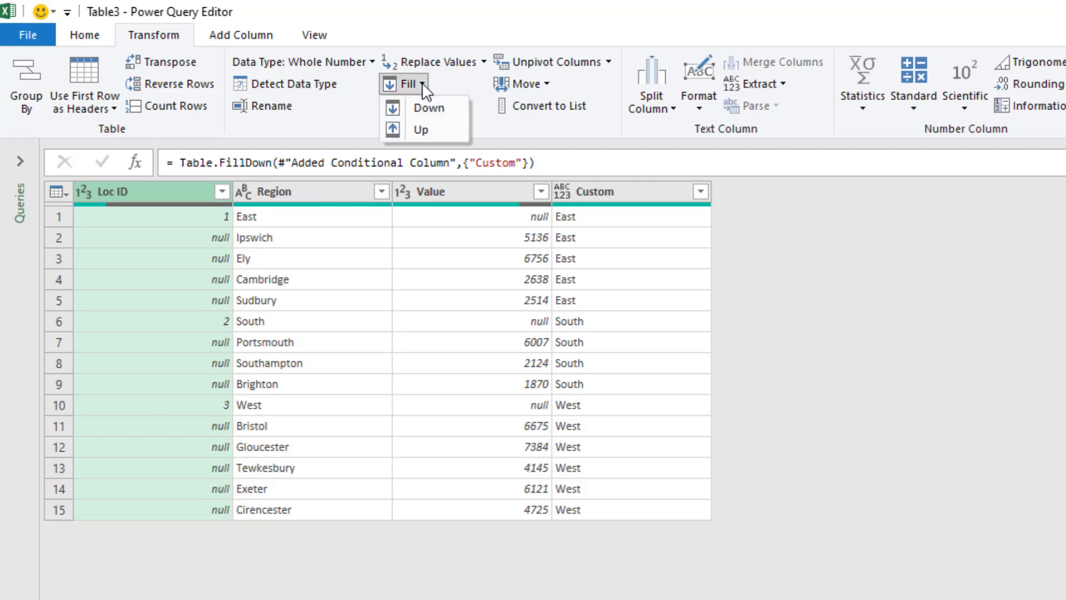
left_click(428, 109)
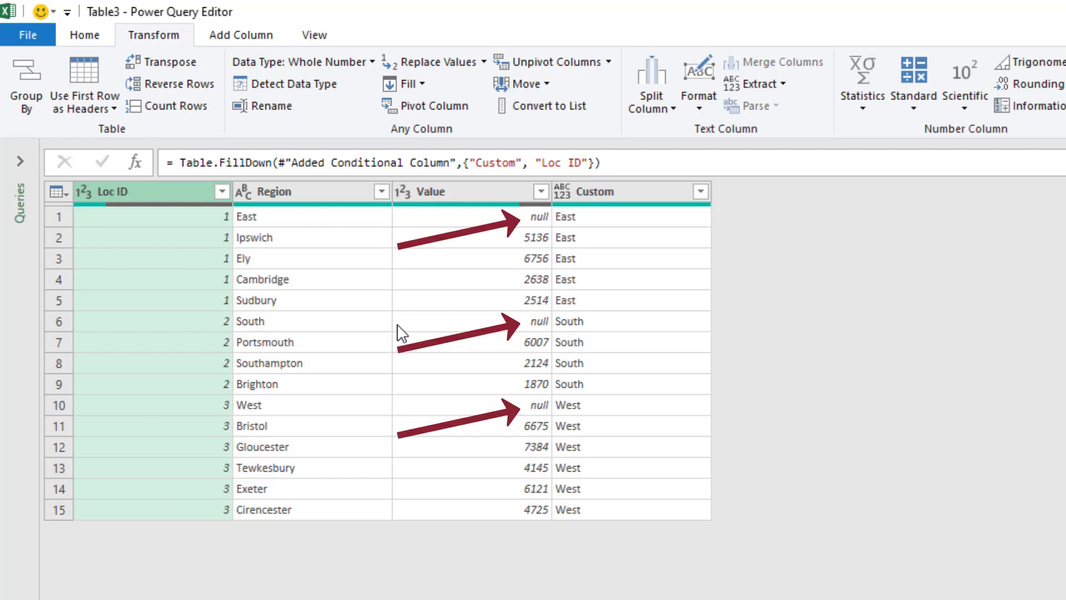
Step: Filter the null rows out of the Value column
left_click(541, 190)
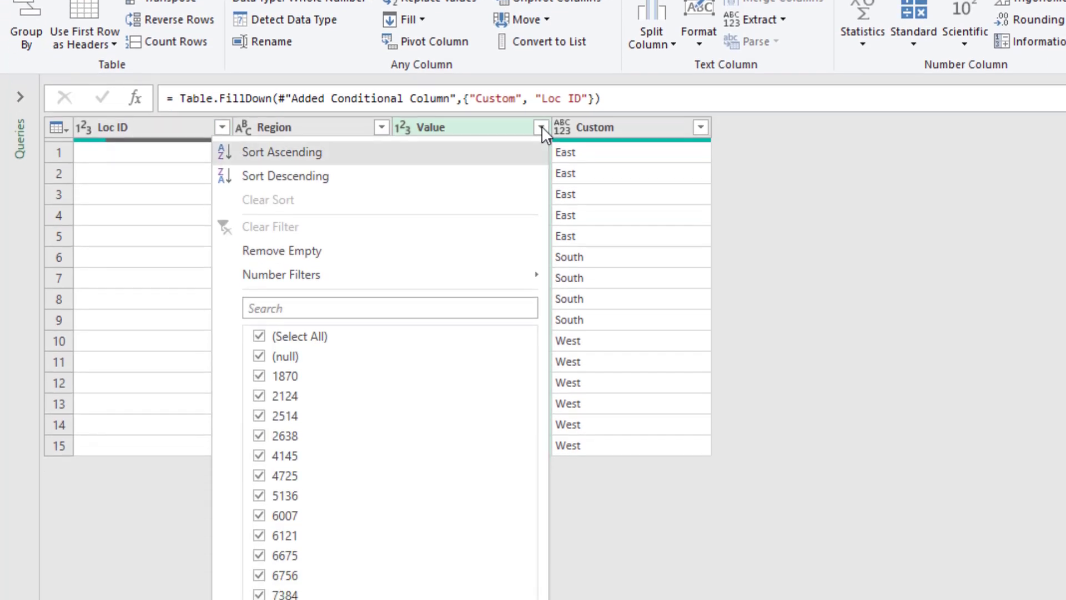
left_click(260, 420)
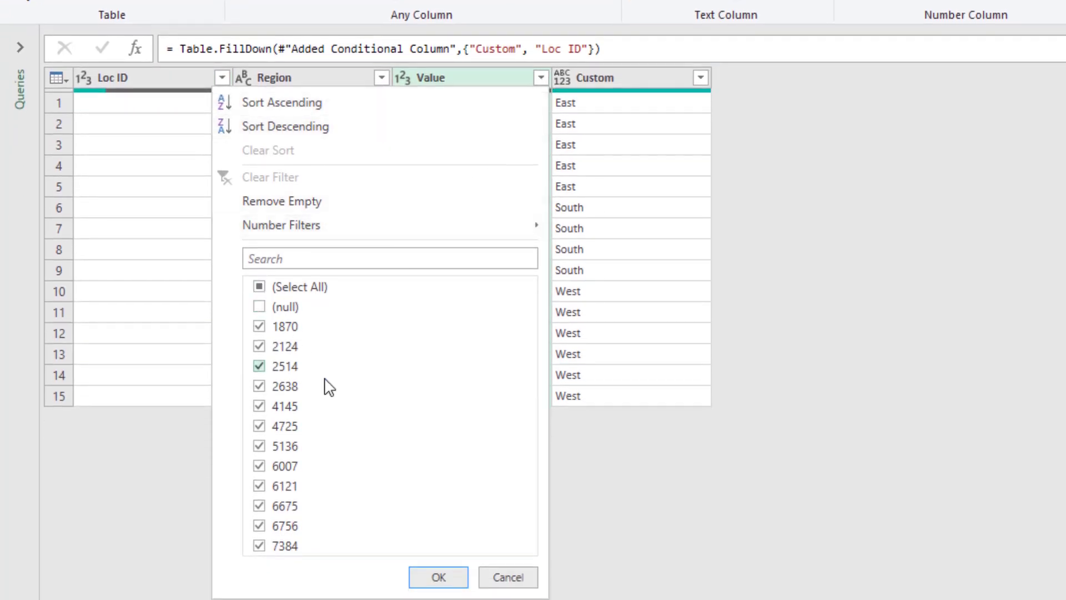
left_click(436, 577)
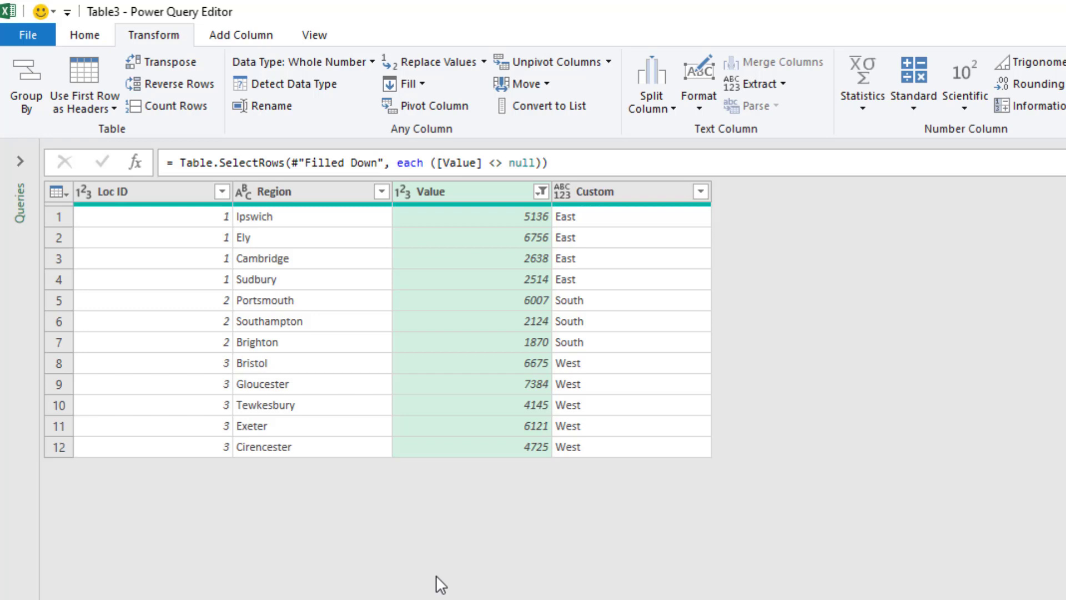
Step: Rename the Region column to Location and the Custom column to Region
double_click(282, 194)
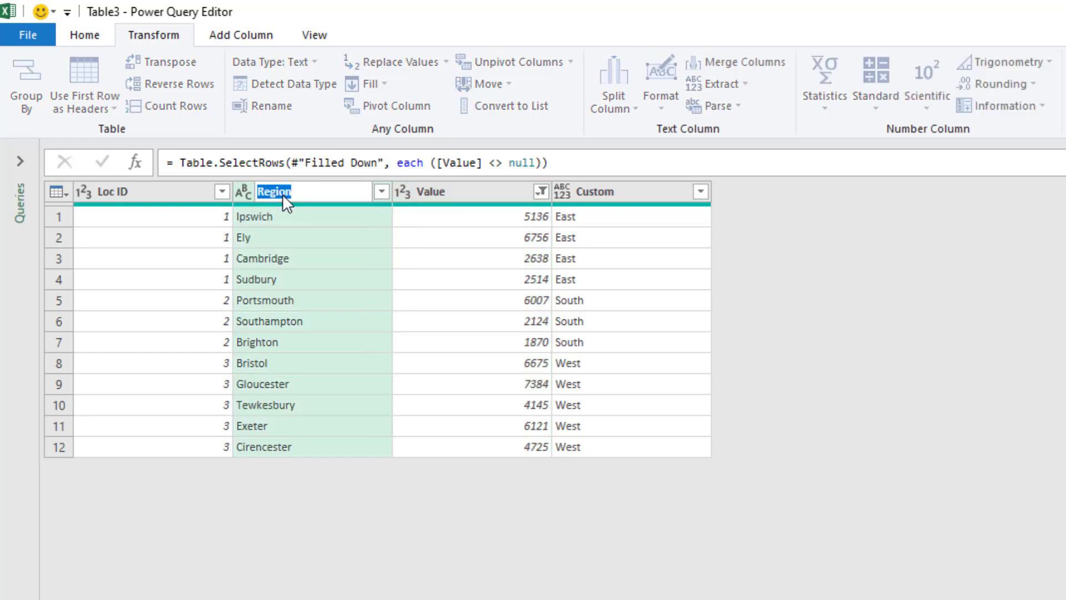
type("Location")
key("Return")
double_click(615, 192)
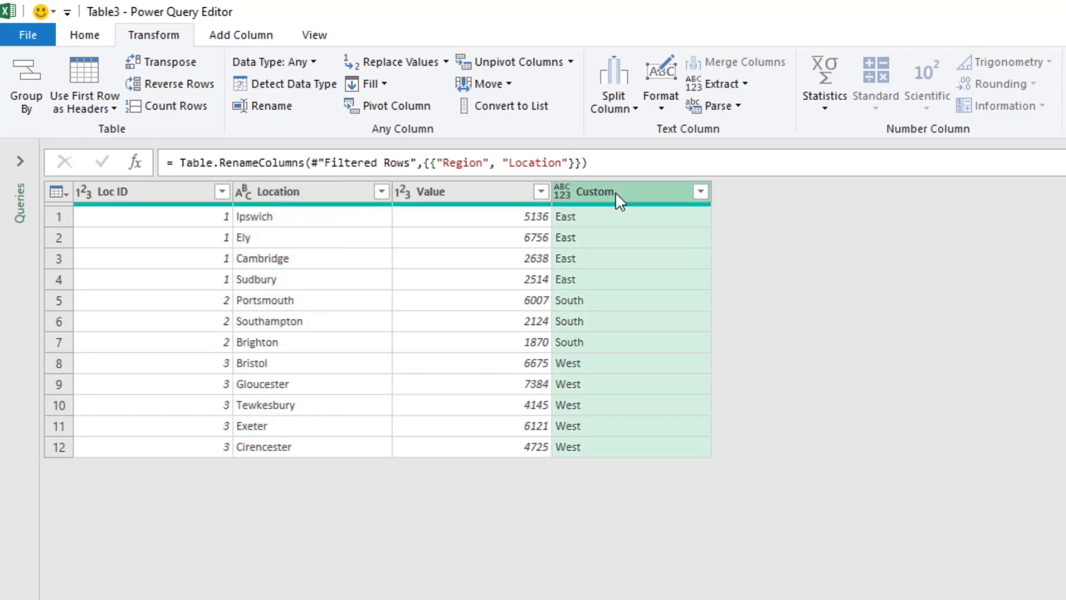
type("Re")
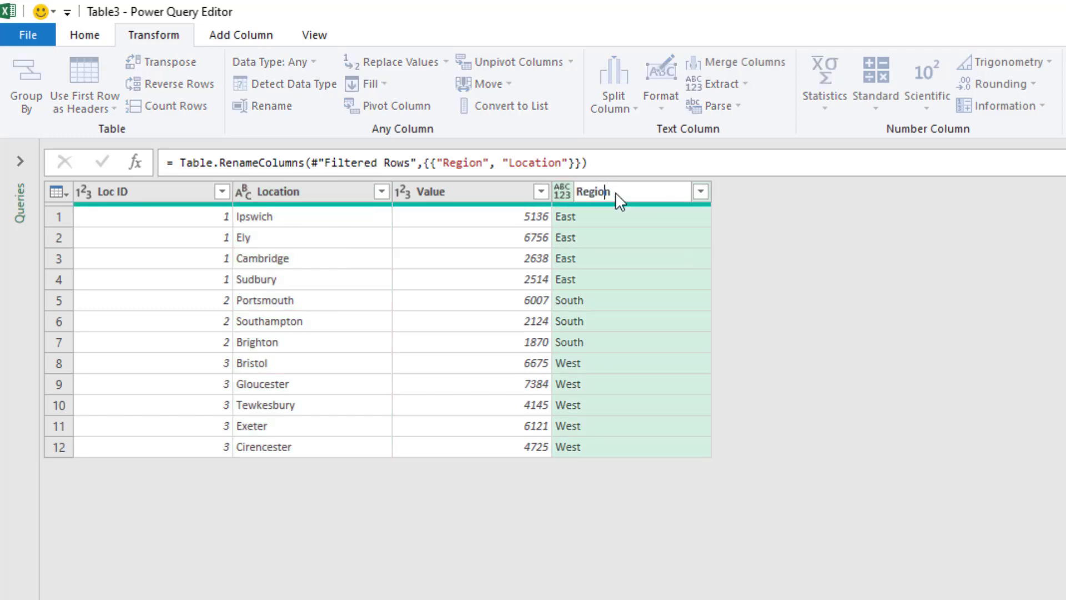
type("gion")
key("Return")
Step: Move the Region column between Loc ID and Location, and close and load the query to the workbook
left_click_drag(615, 192, 322, 196)
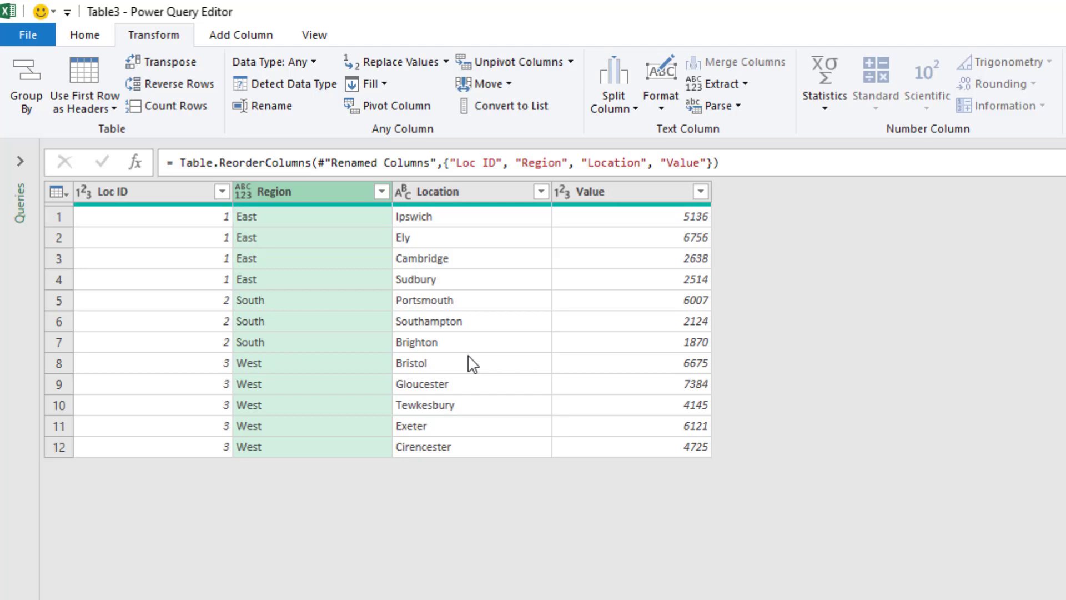
left_click(84, 35)
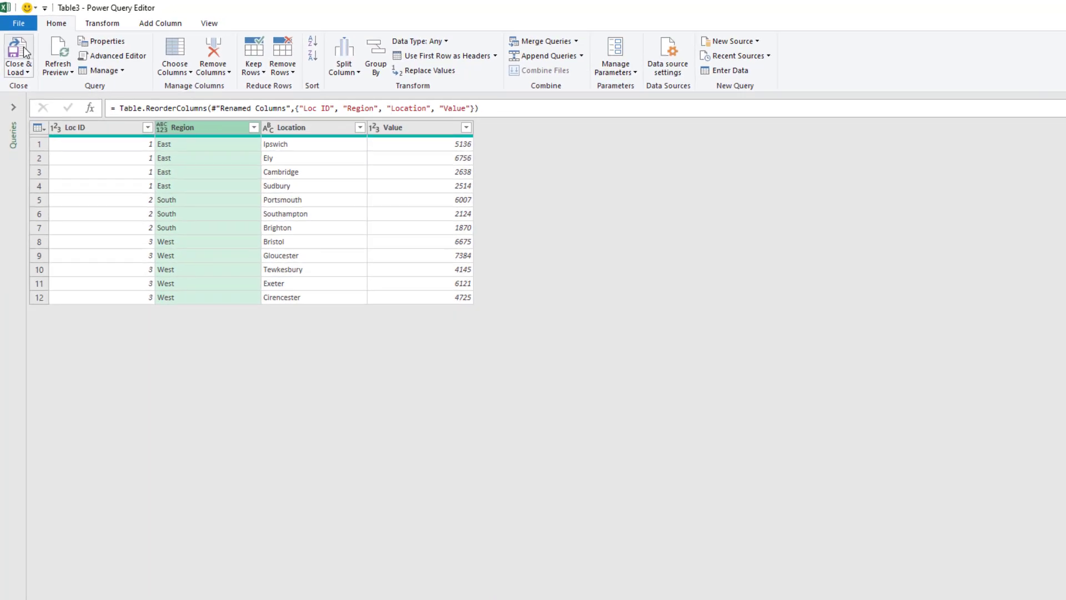
left_click(24, 52)
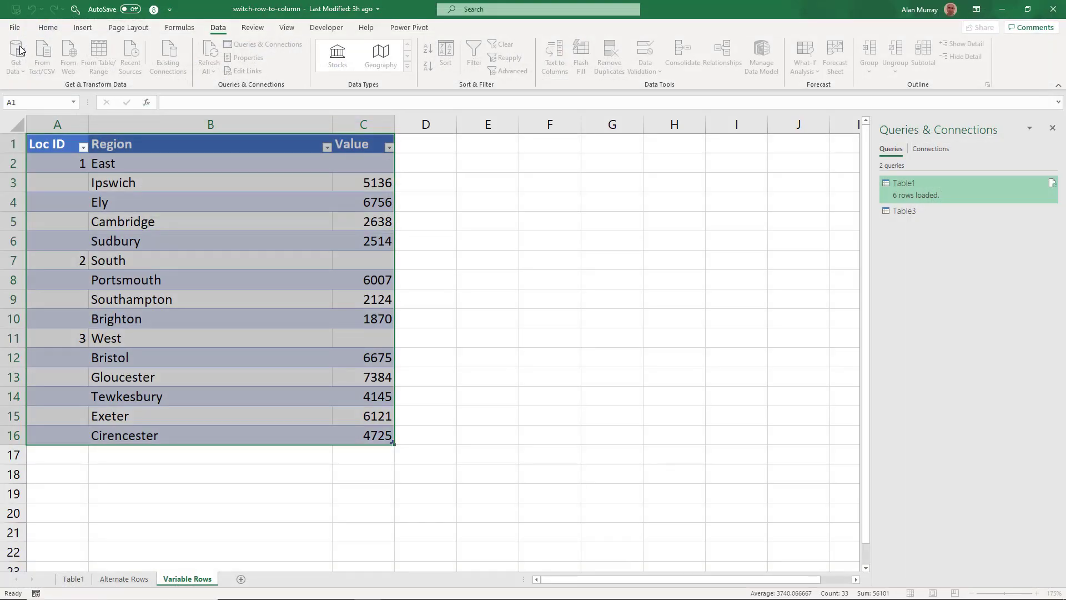